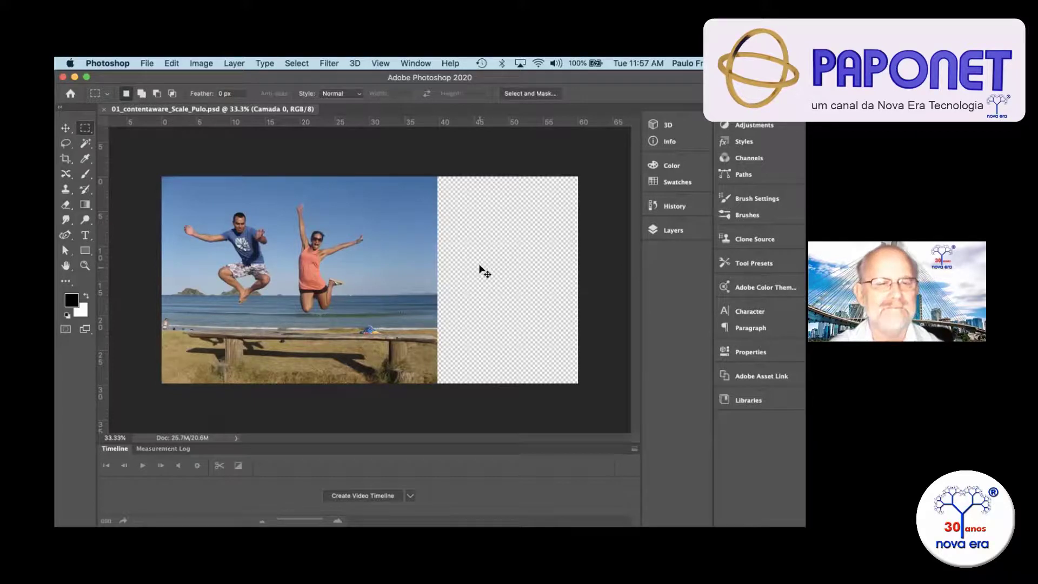
pyautogui.press('super+t')
pyautogui.moveTo(437, 279); pyautogui.dragTo(577, 281)
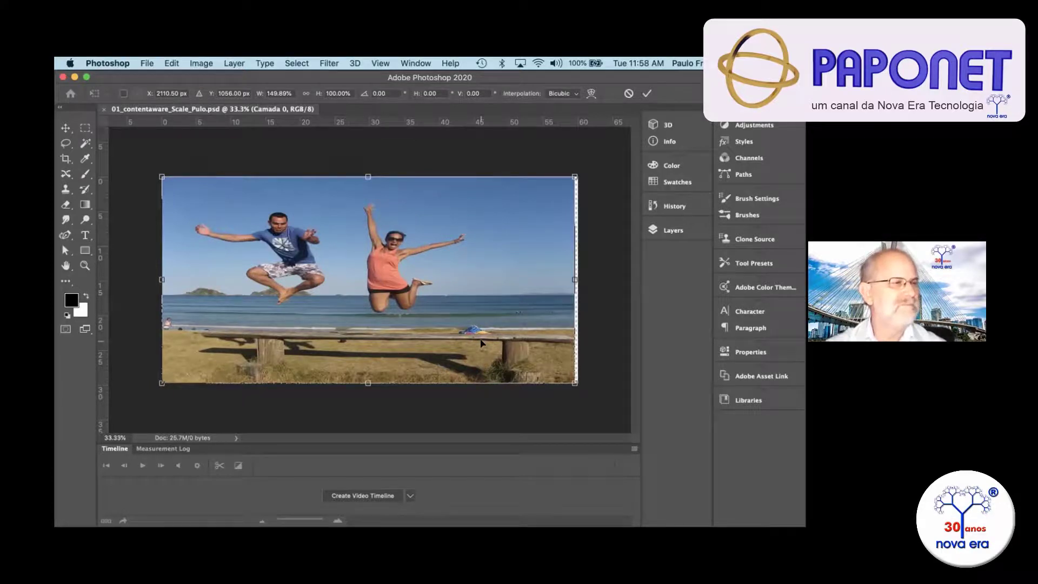
pyautogui.press('Escape')
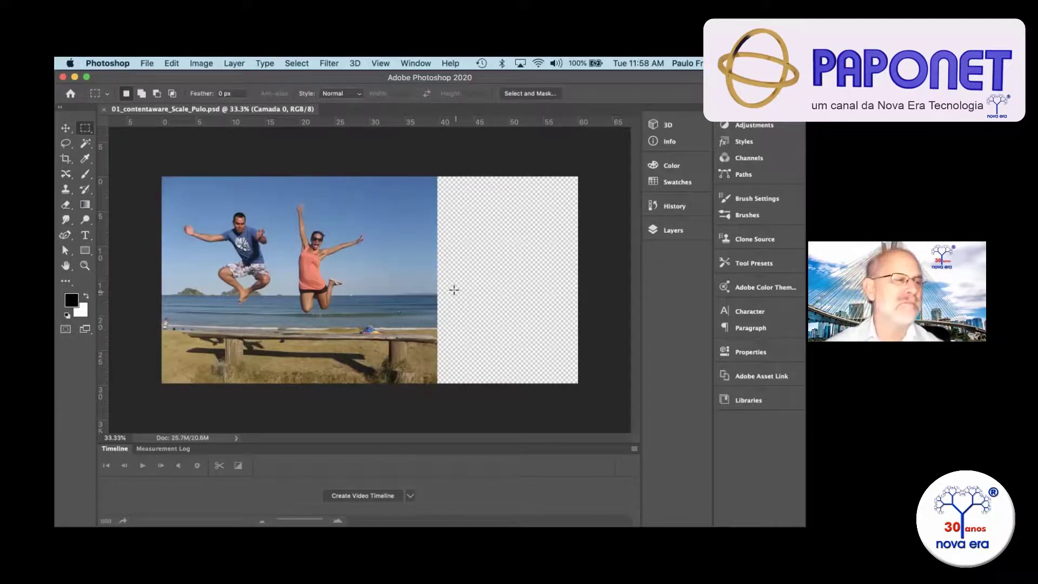
# - Stretch the beach photo horizontally with Content-Aware Scale to about 151% width so it covers the empty canvas area
pyautogui.click(172, 63)
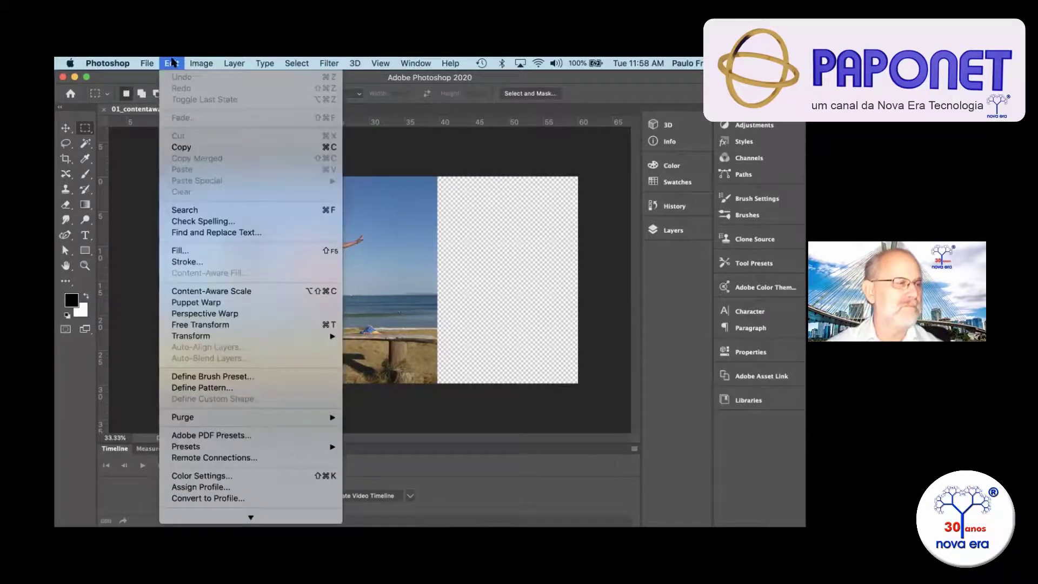
pyautogui.click(203, 293)
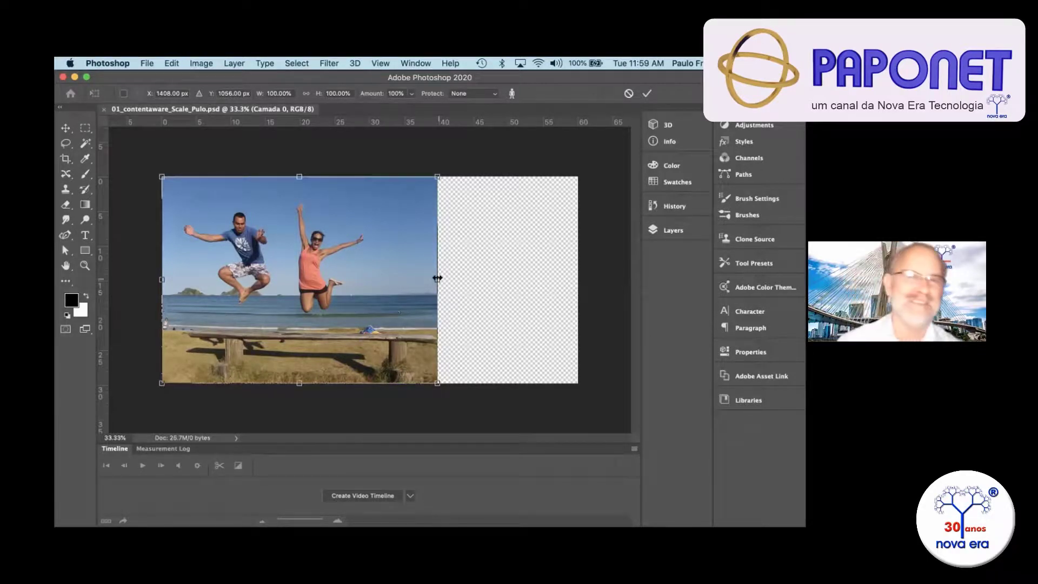
pyautogui.moveTo(437, 278); pyautogui.dragTo(369, 282)
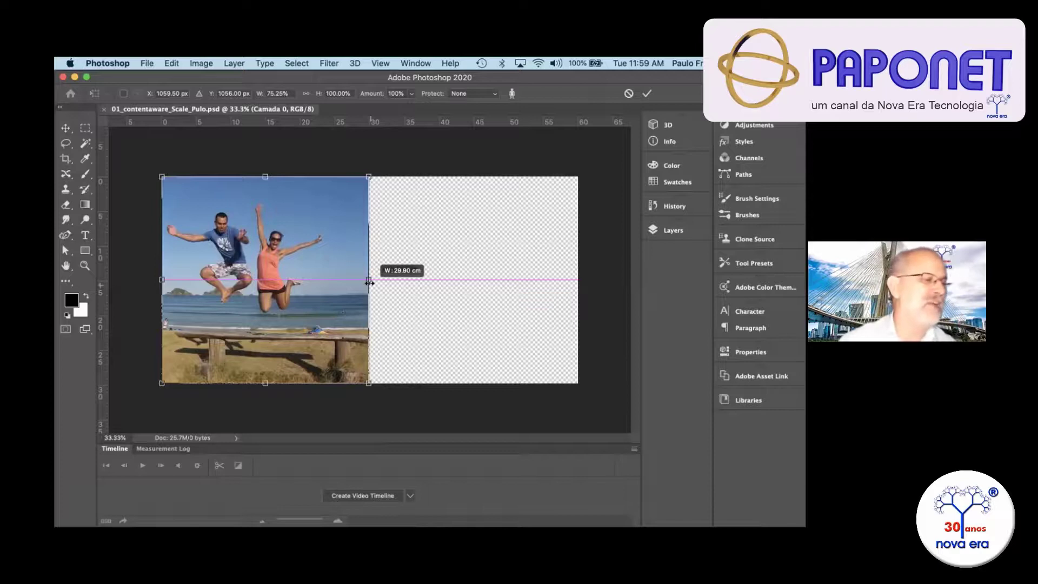
pyautogui.moveTo(369, 282); pyautogui.dragTo(578, 297)
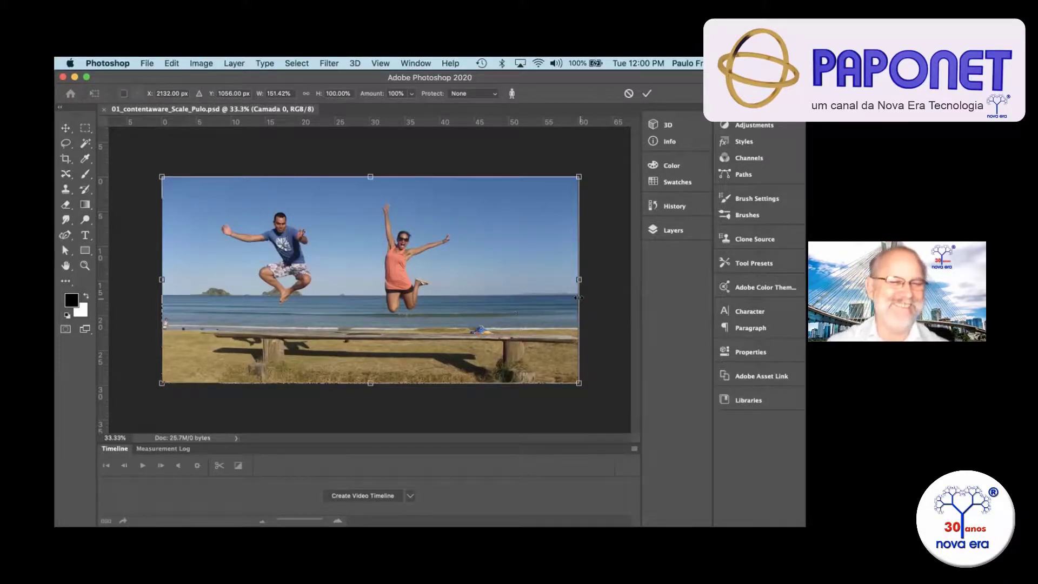
pyautogui.press('Return')
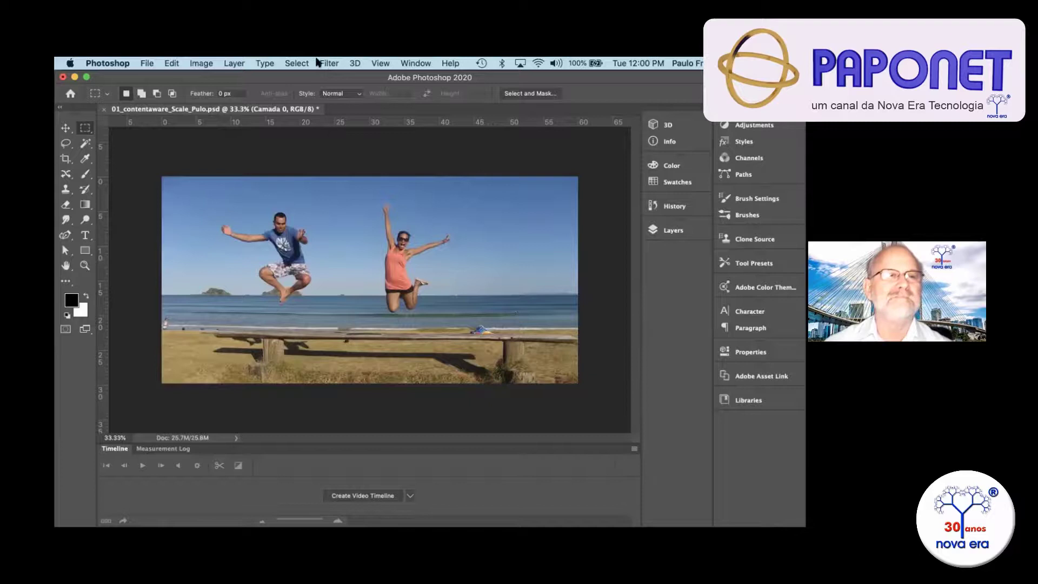
# - Select both jumping people automatically with Select Subject, and clear that selection
pyautogui.click(300, 63)
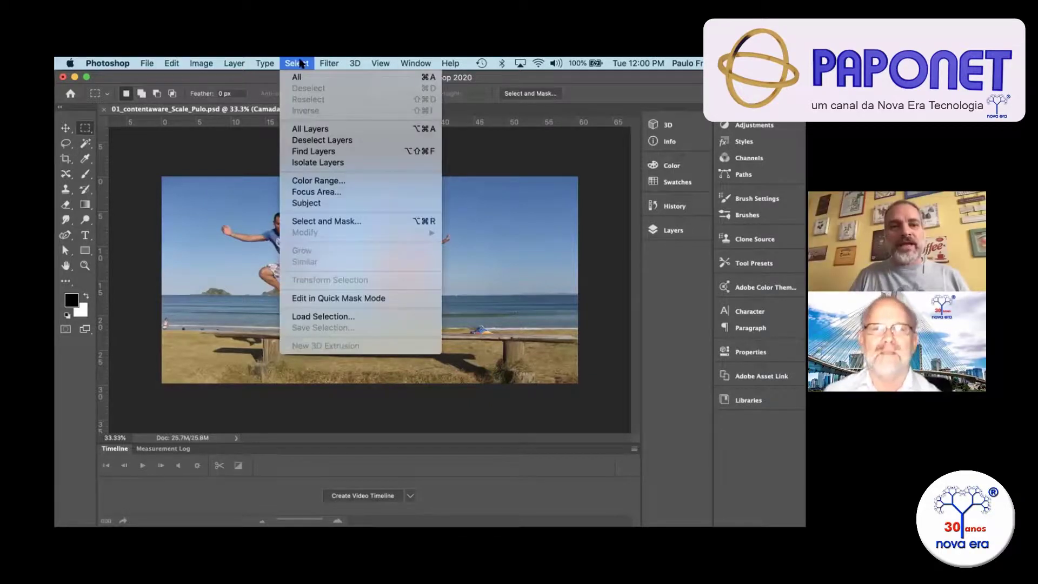
pyautogui.click(321, 204)
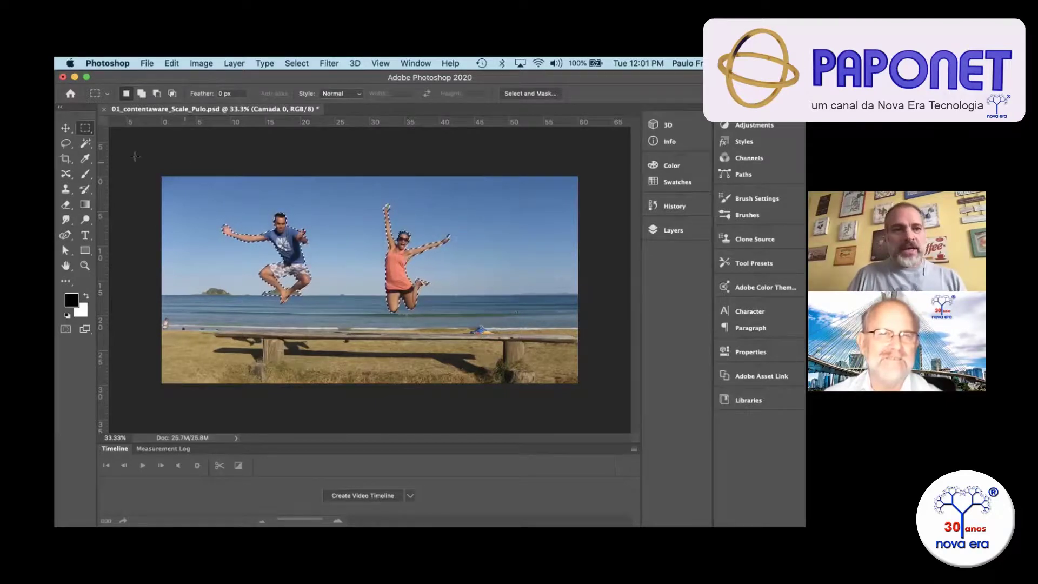
pyautogui.click(183, 205)
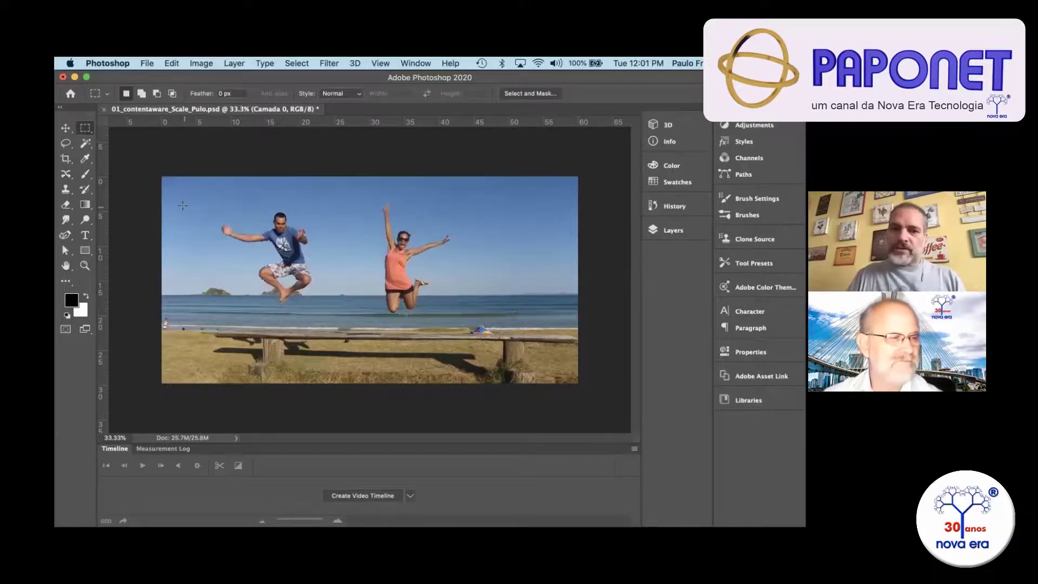
# - Select the jumping man with the Object Selection tool using a rectangle about 16 by 16.7 cm, and deselect him
pyautogui.click(83, 143)
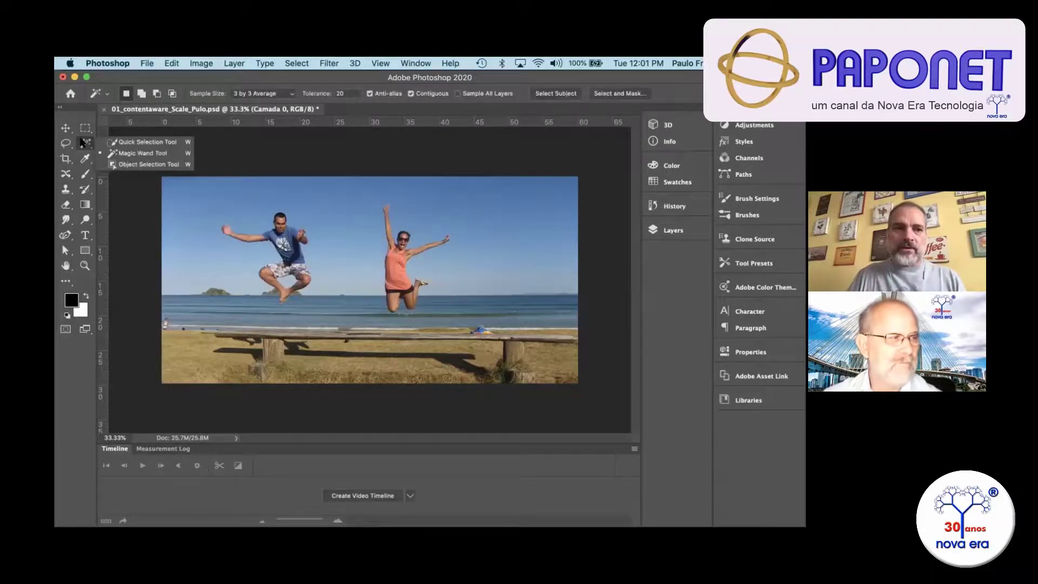
pyautogui.click(139, 164)
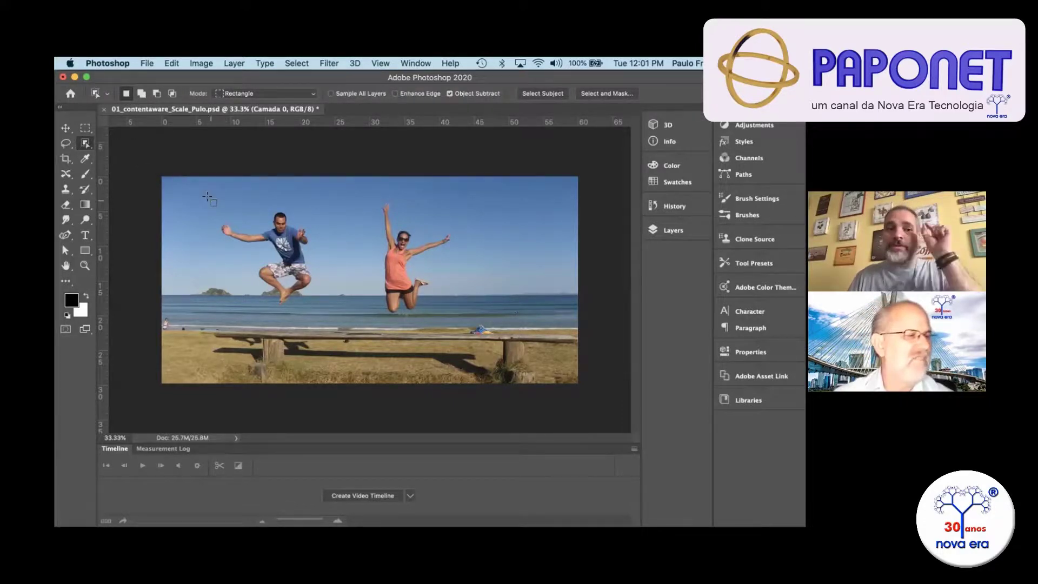
pyautogui.moveTo(285, 269); pyautogui.dragTo(321, 310)
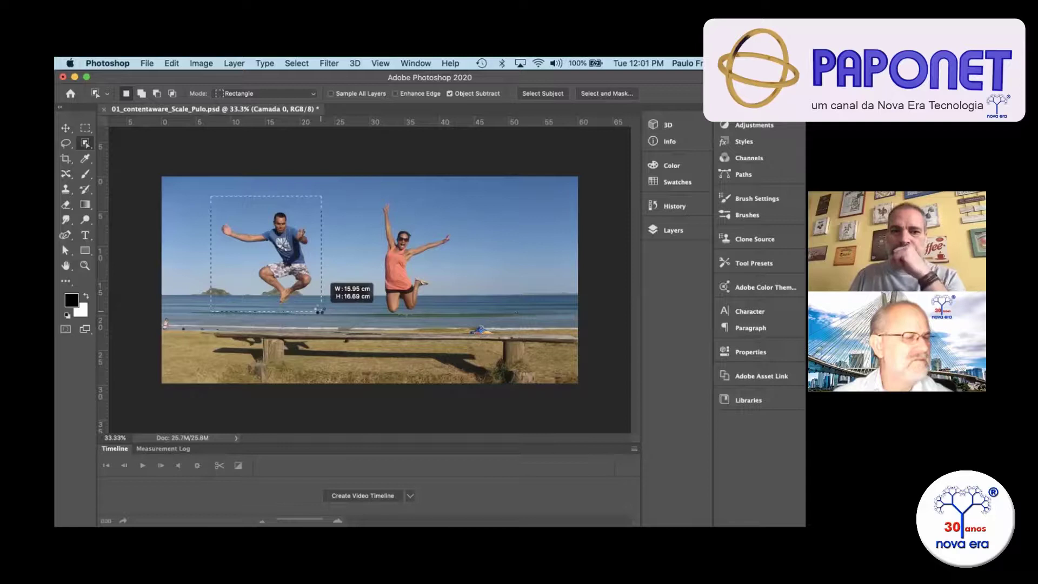
pyautogui.moveTo(318, 311); pyautogui.dragTo(320, 312)
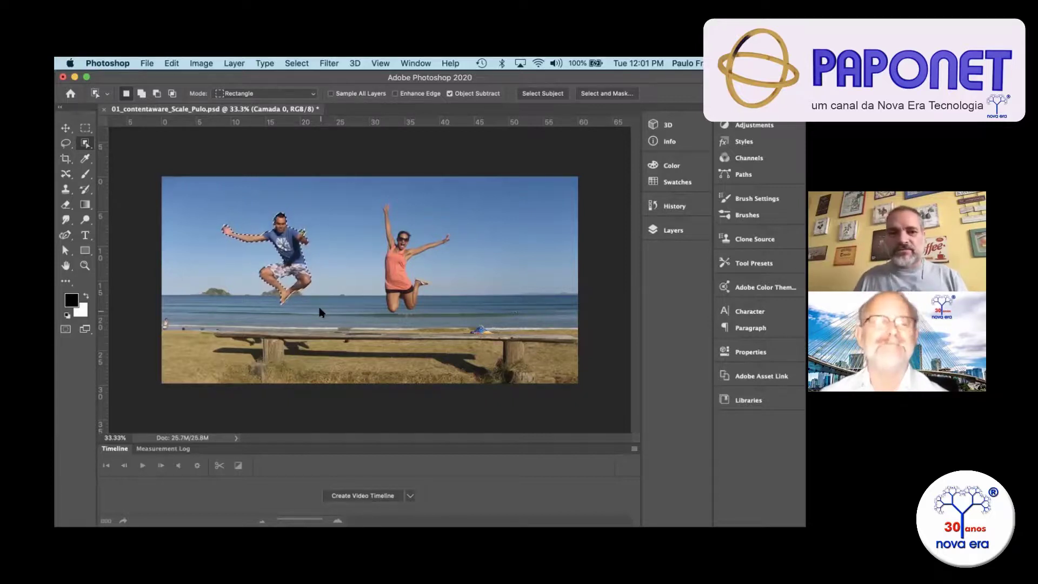
pyautogui.press('super+d')
# - Select the jumping woman with the Object Selection tool and expand the selection by 6 pixels
pyautogui.moveTo(369, 196); pyautogui.dragTo(461, 313)
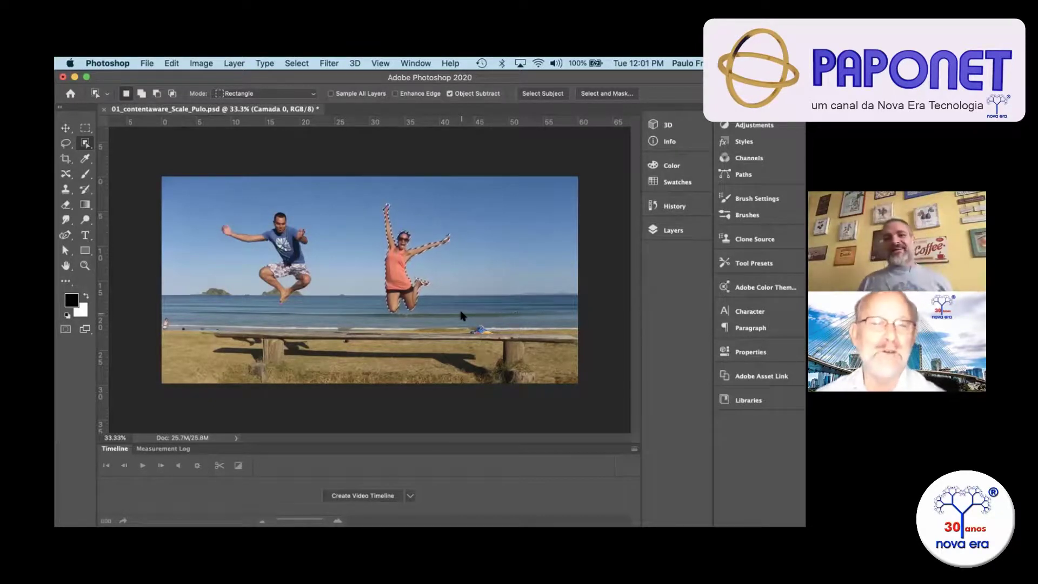
pyautogui.click(297, 64)
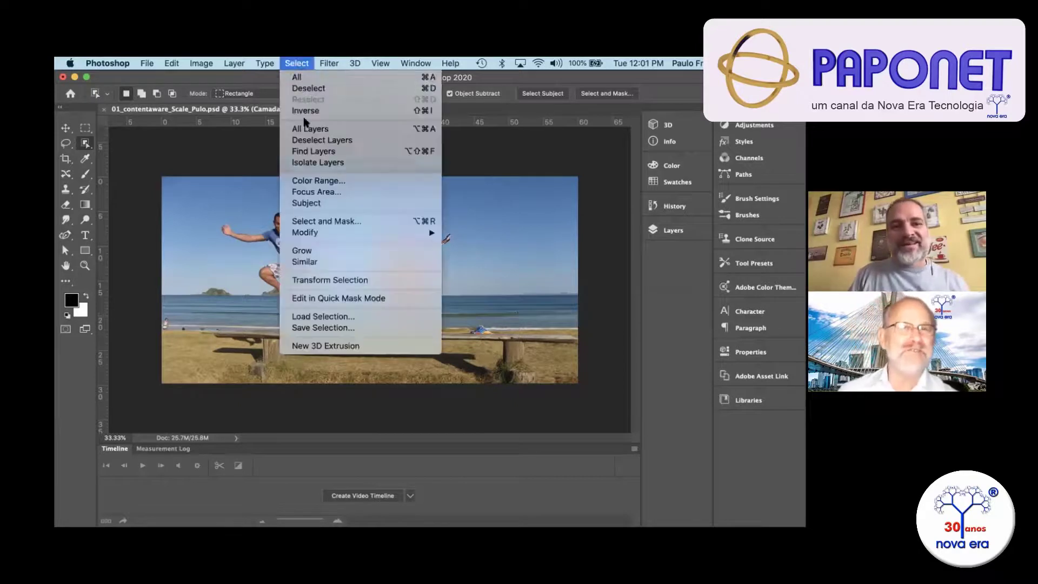
pyautogui.moveTo(422, 232)
pyautogui.click(501, 255)
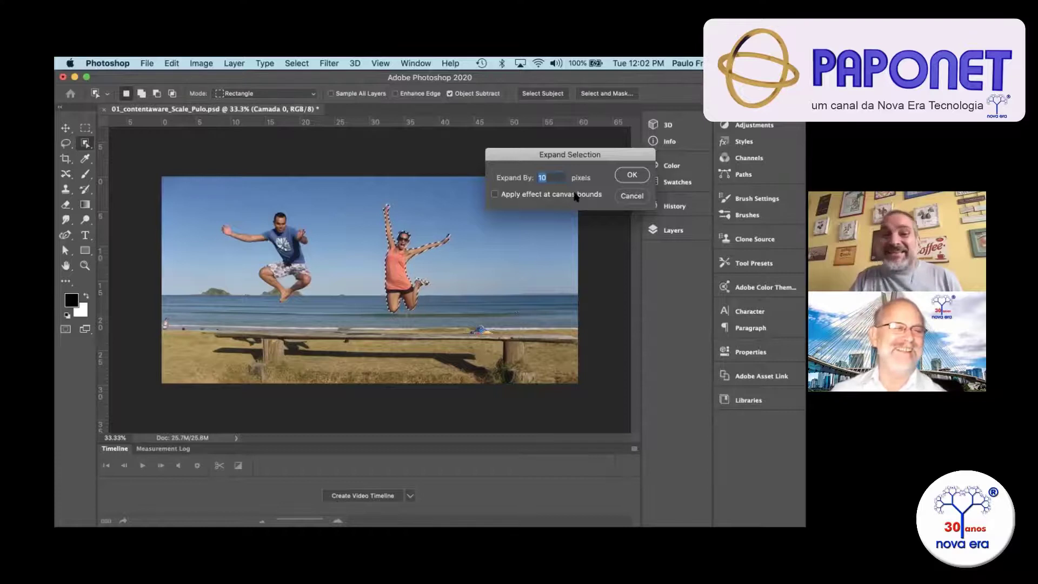
pyautogui.write('6')
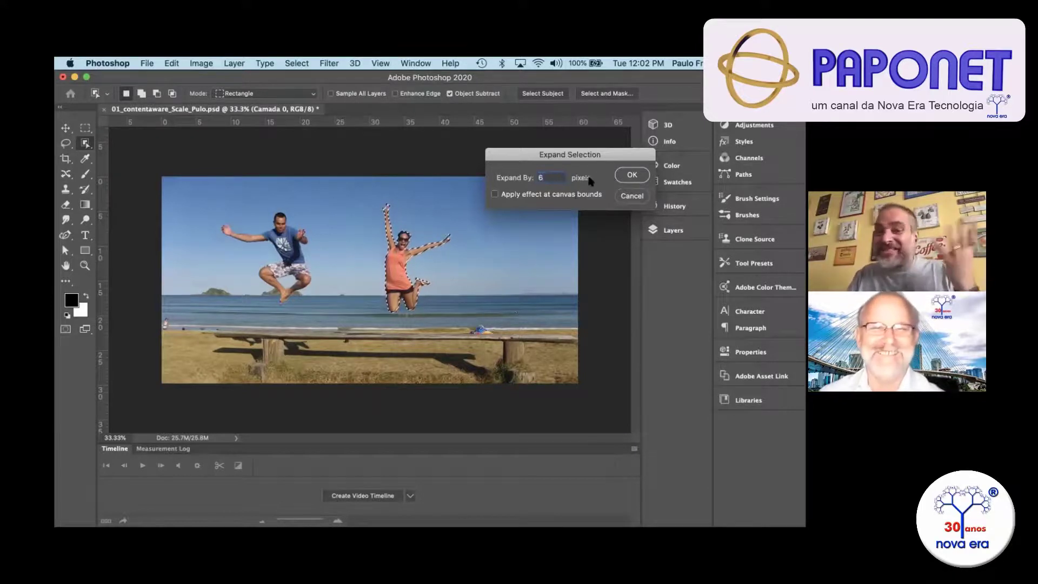
pyautogui.click(620, 175)
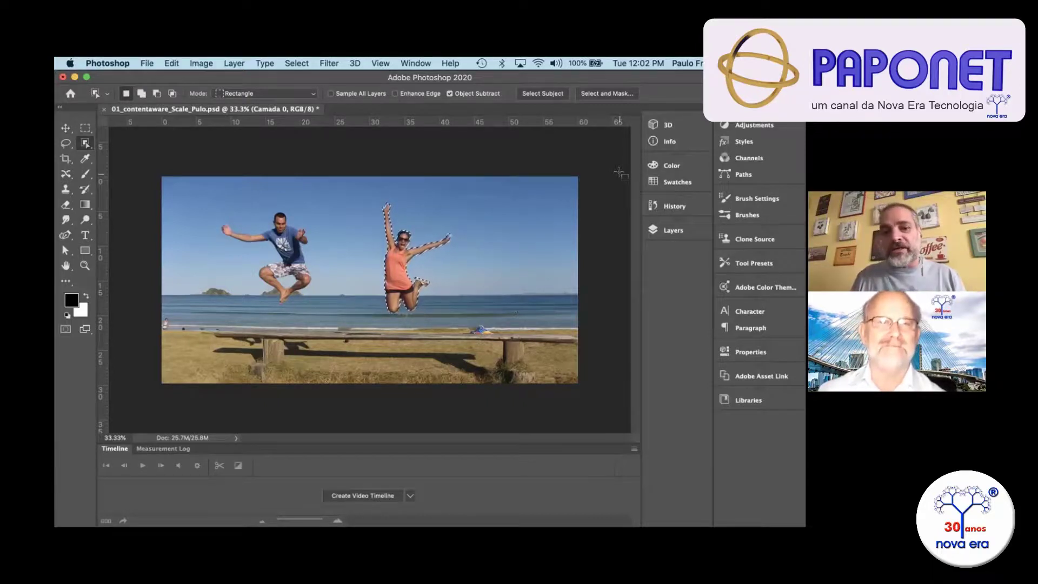
# - Expand the selection around the woman by another 6 pixels
pyautogui.click(297, 63)
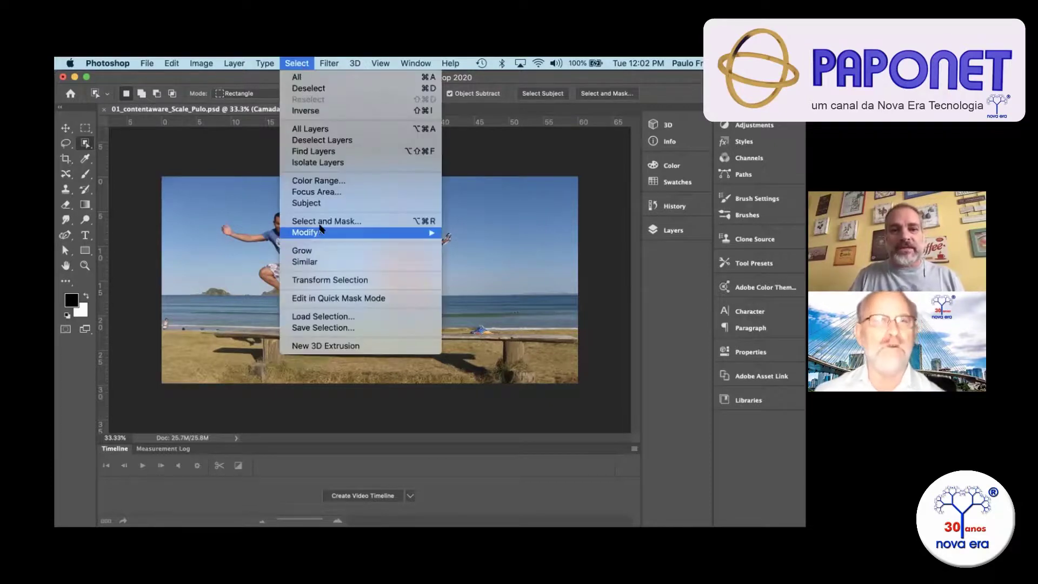
pyautogui.moveTo(427, 232)
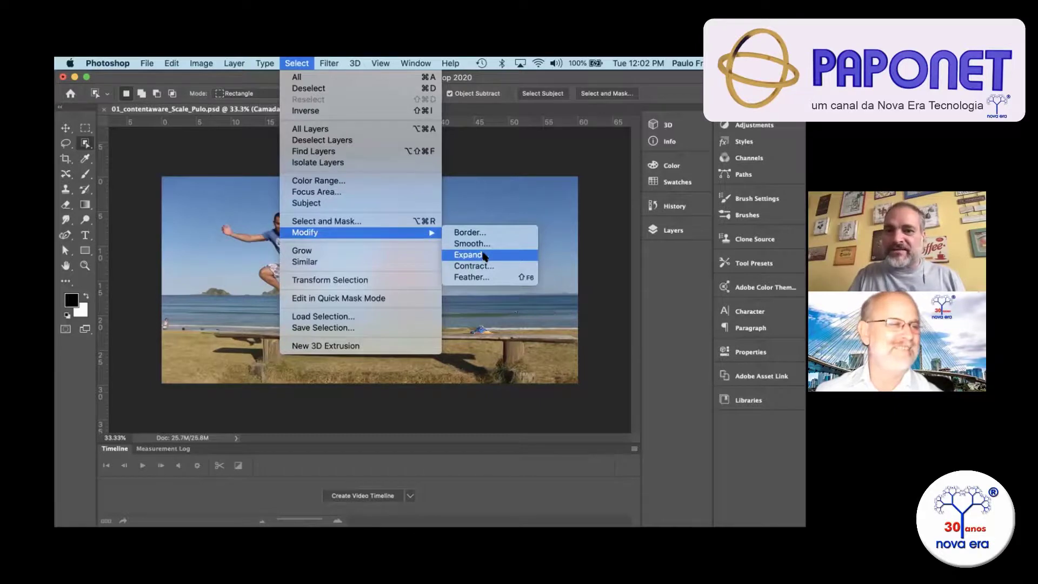
pyautogui.click(449, 186)
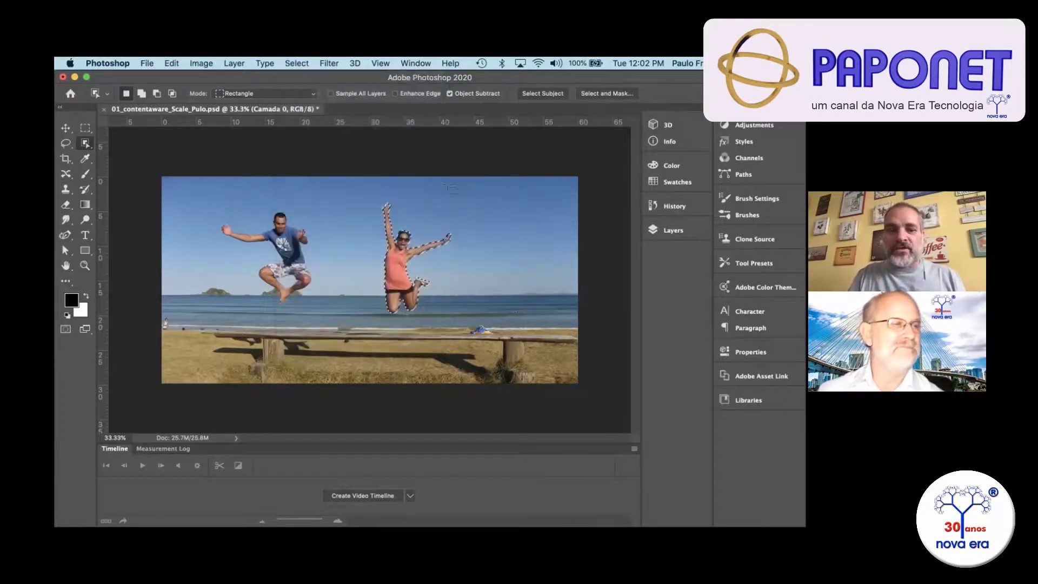
pyautogui.scroll(3, 457, 230)
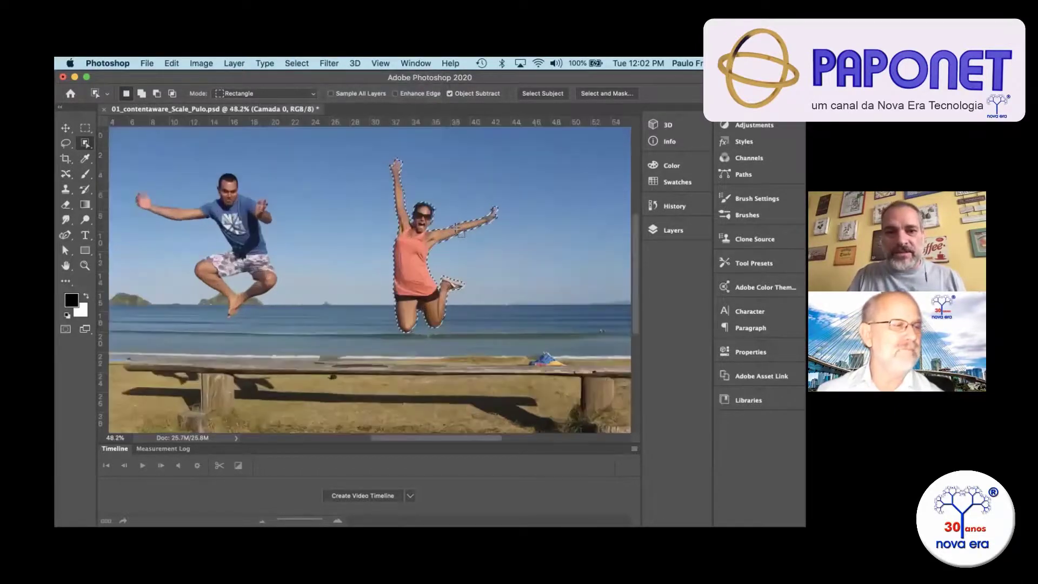
pyautogui.scroll(3, 458, 231)
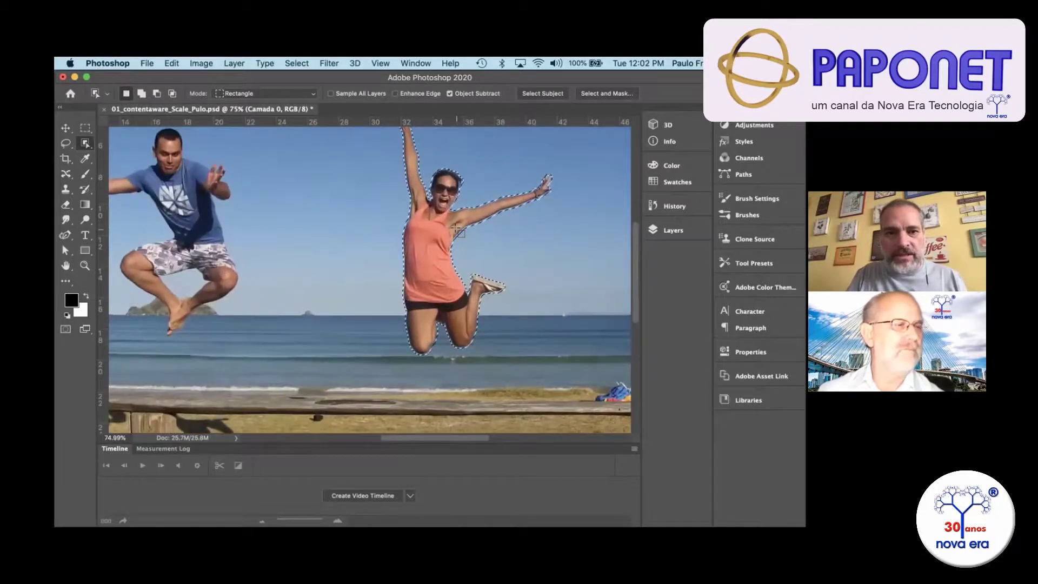
pyautogui.hscroll(3, 457, 230)
pyautogui.scroll(2, 457, 230)
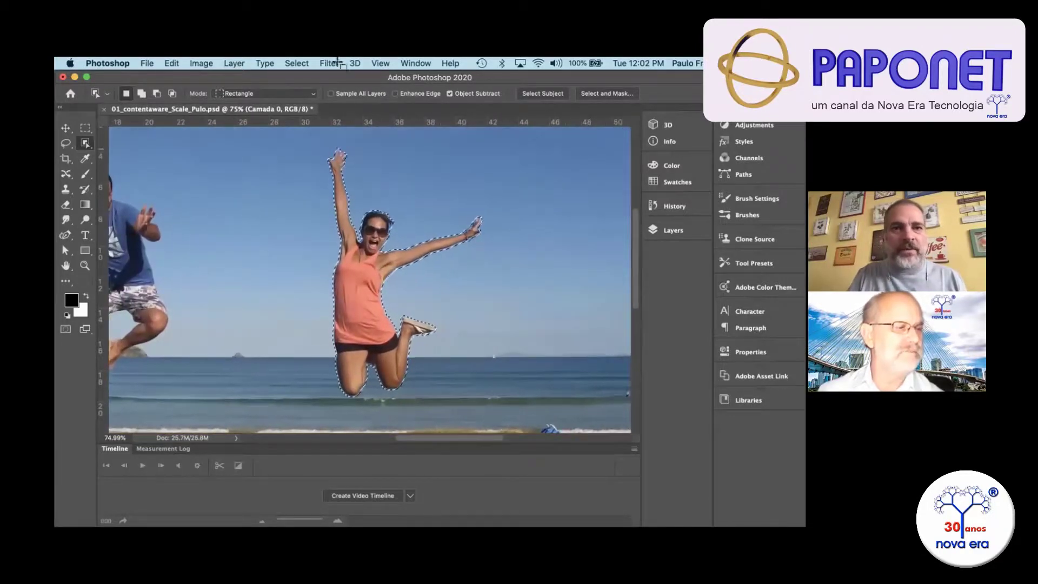
pyautogui.click(296, 64)
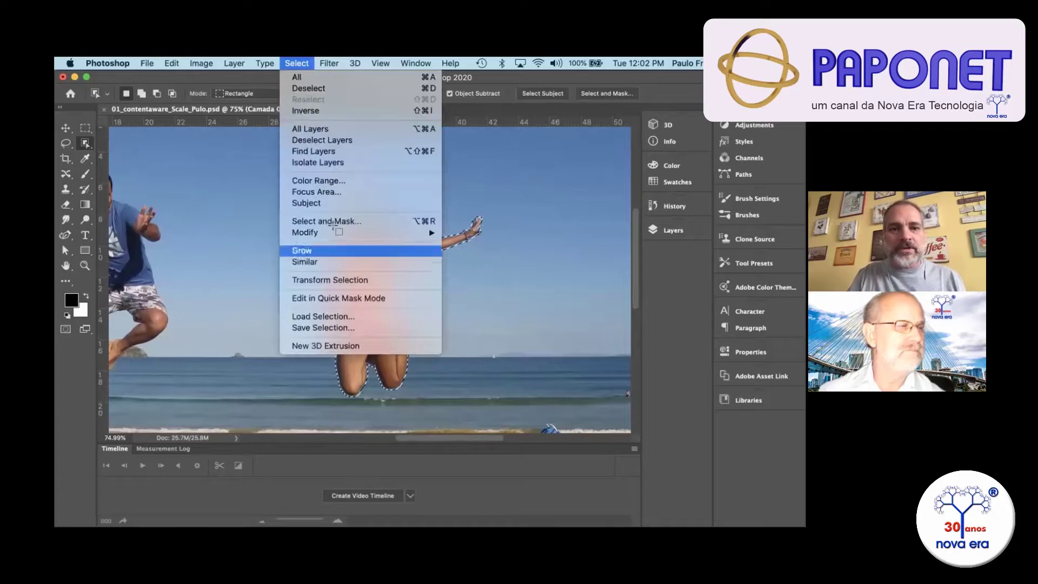
pyautogui.moveTo(335, 232)
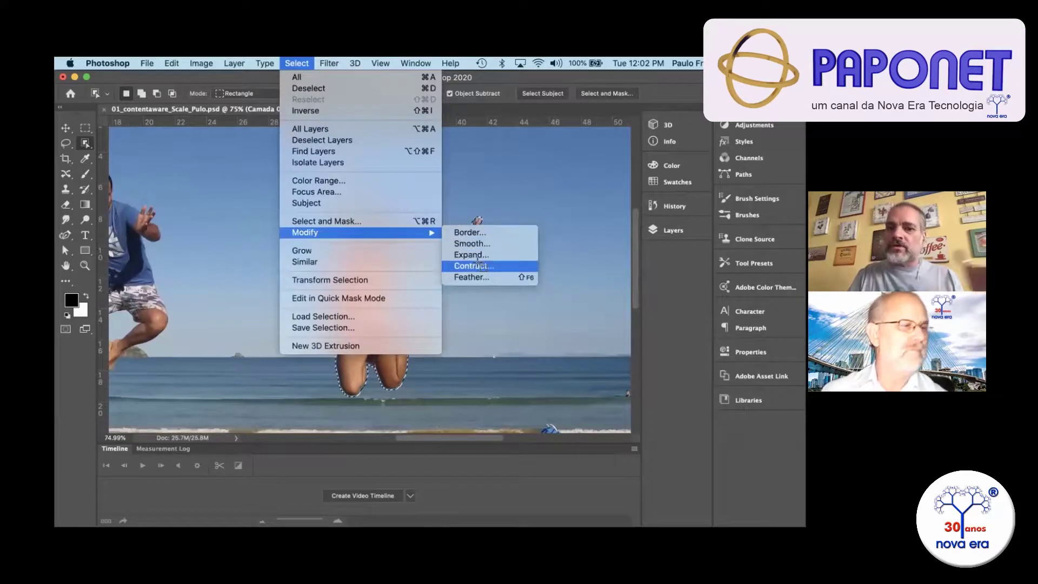
pyautogui.click(476, 255)
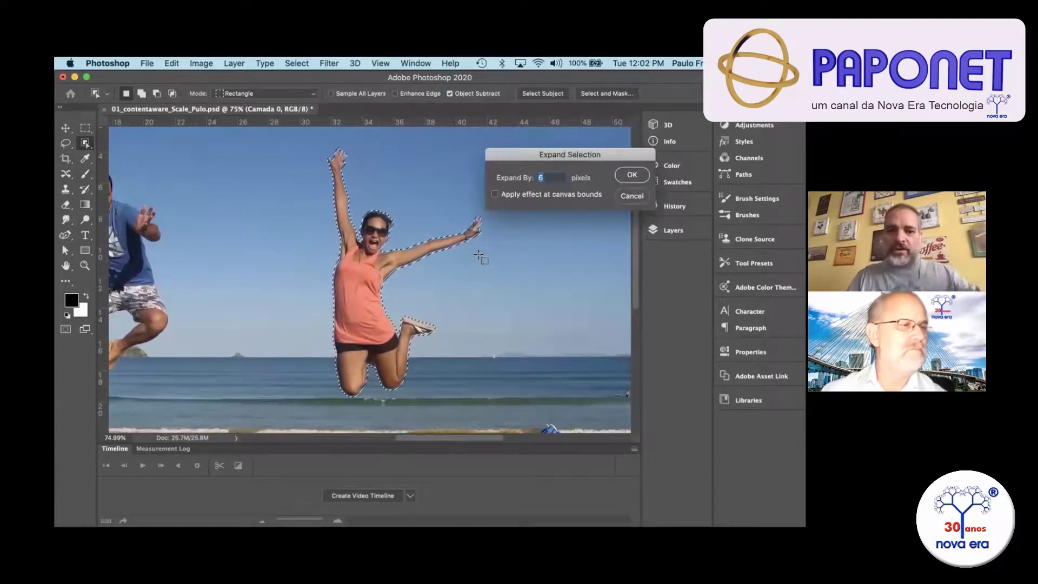
pyautogui.click(631, 173)
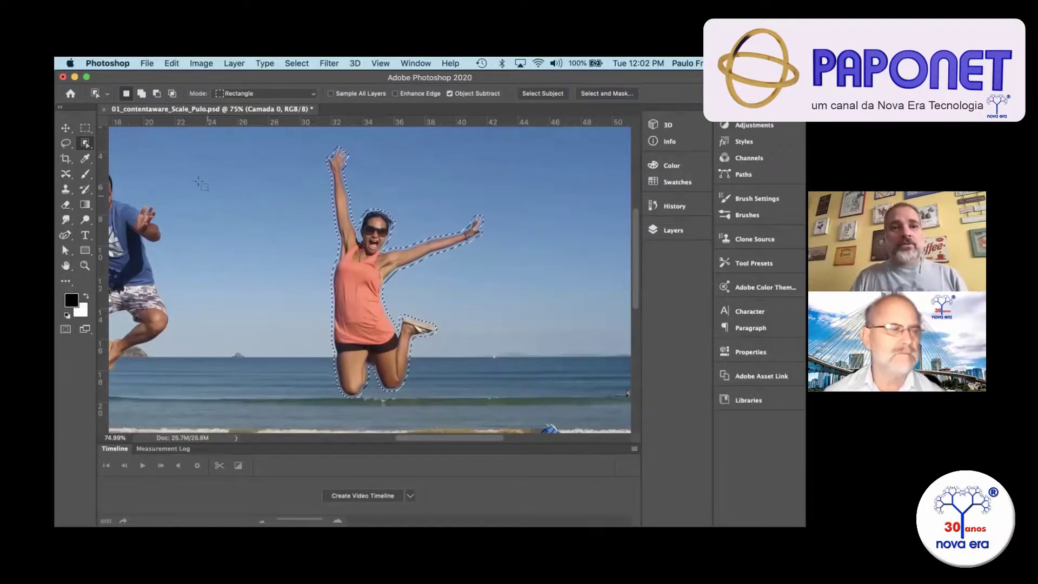
# - Remove the woman by filling the selection with Content-Aware contents, and undo the removal after deselecting
pyautogui.click(170, 64)
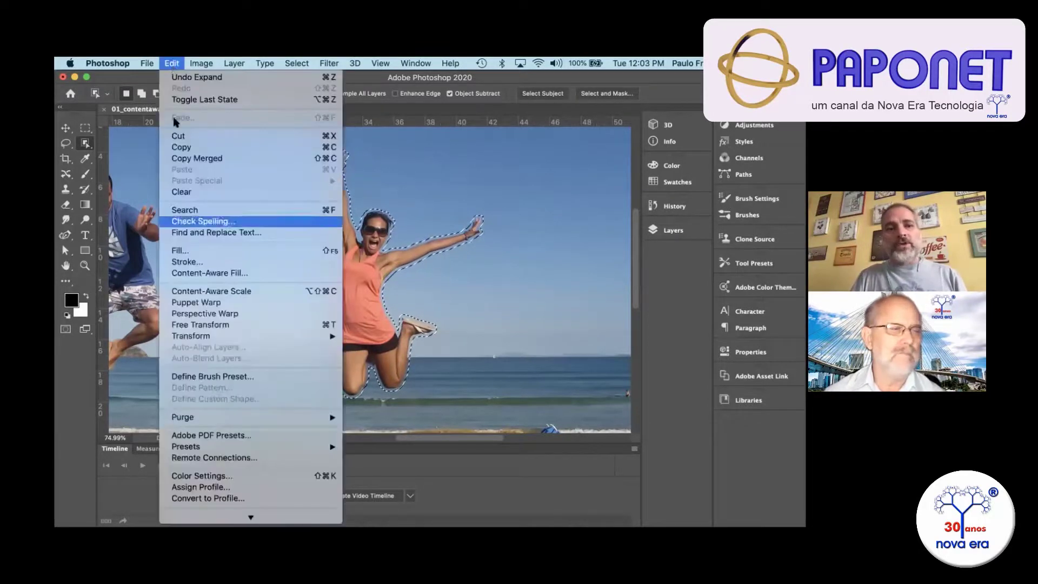
pyautogui.click(182, 251)
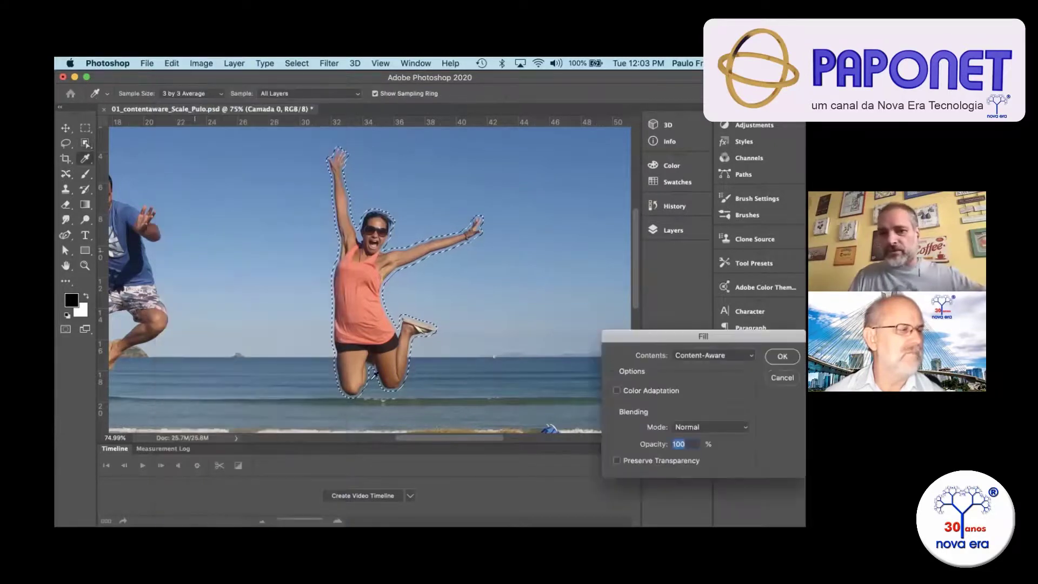
pyautogui.moveTo(615, 337); pyautogui.dragTo(571, 376)
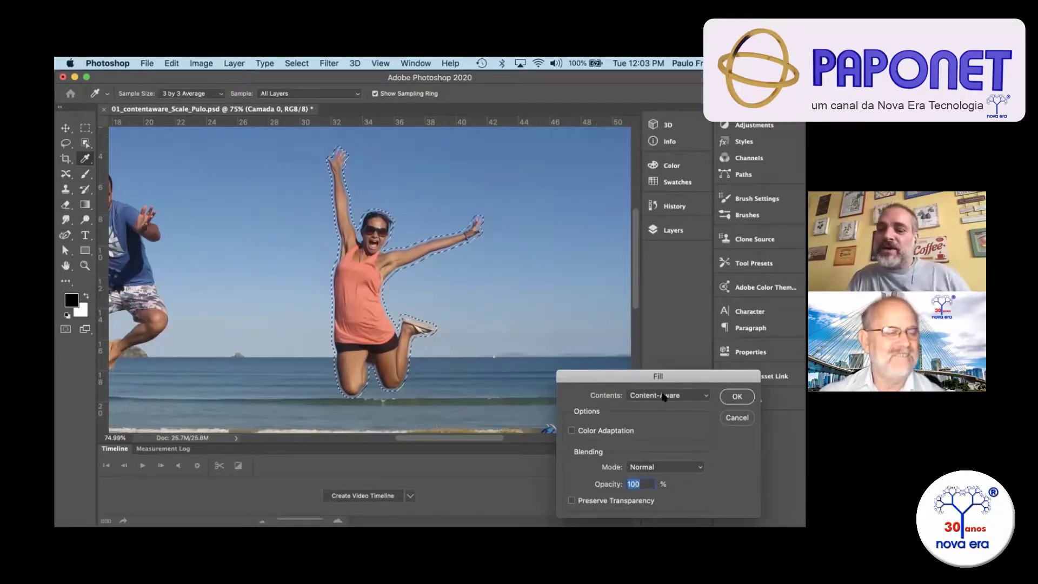
pyautogui.click(733, 396)
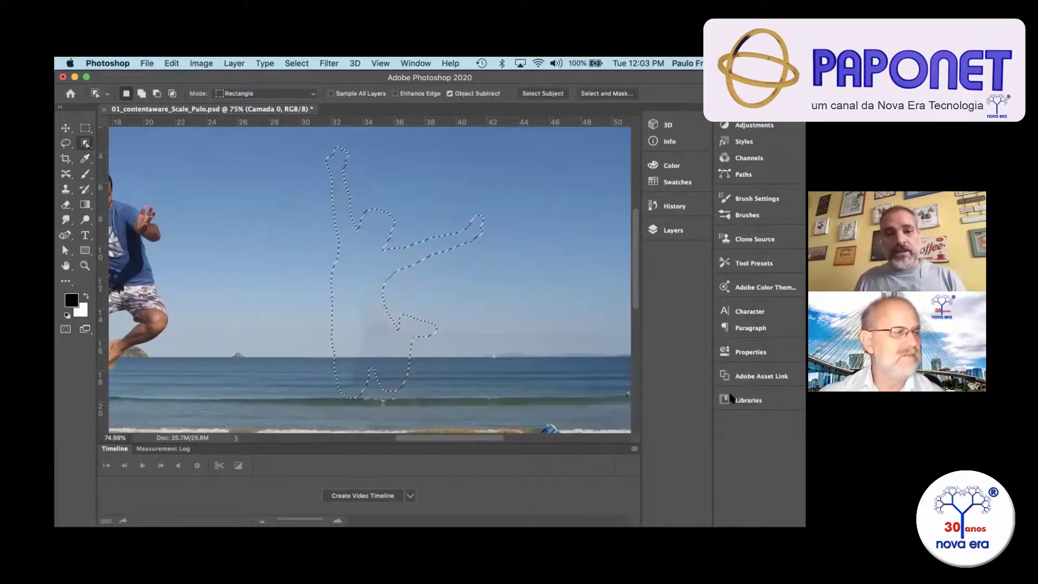
pyautogui.press('super+d')
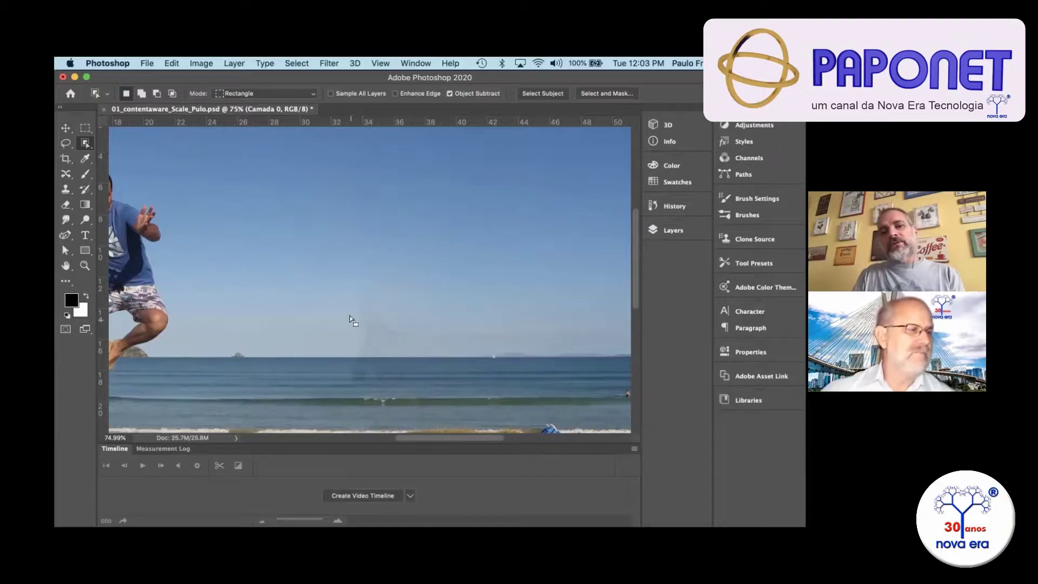
pyautogui.press('super+z')
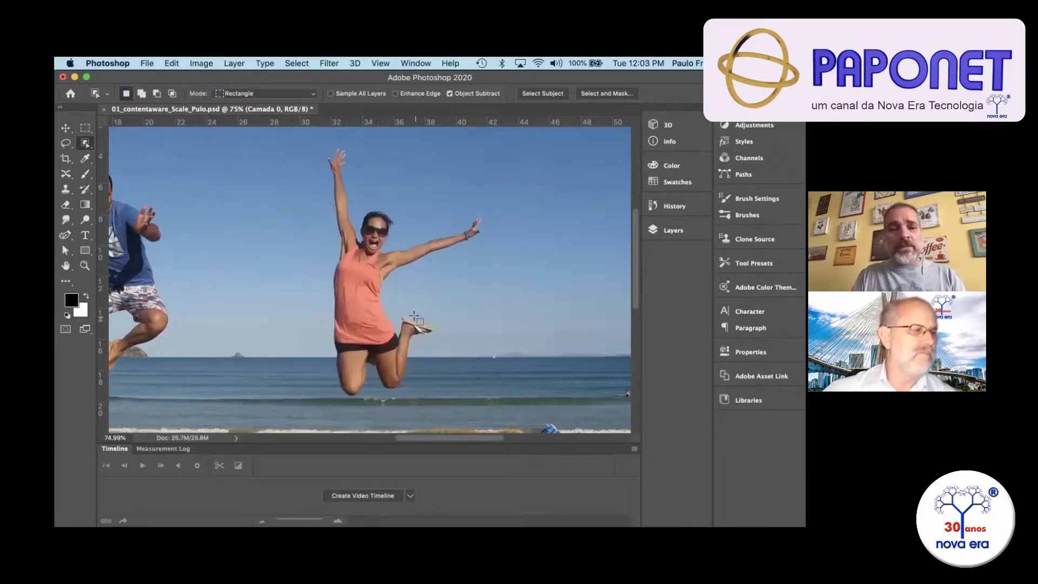
# - Remove the selected jumping woman with Content-Aware Fill, using a rectangular sampling area and output to a new layer, and deselect
pyautogui.moveTo(414, 315); pyautogui.dragTo(293, 162)
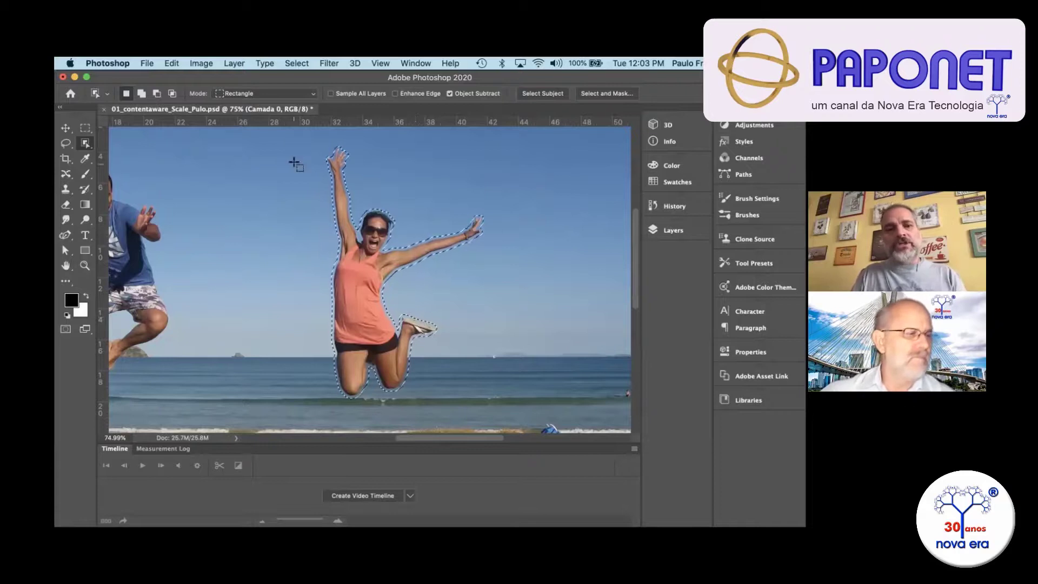
pyautogui.click(170, 64)
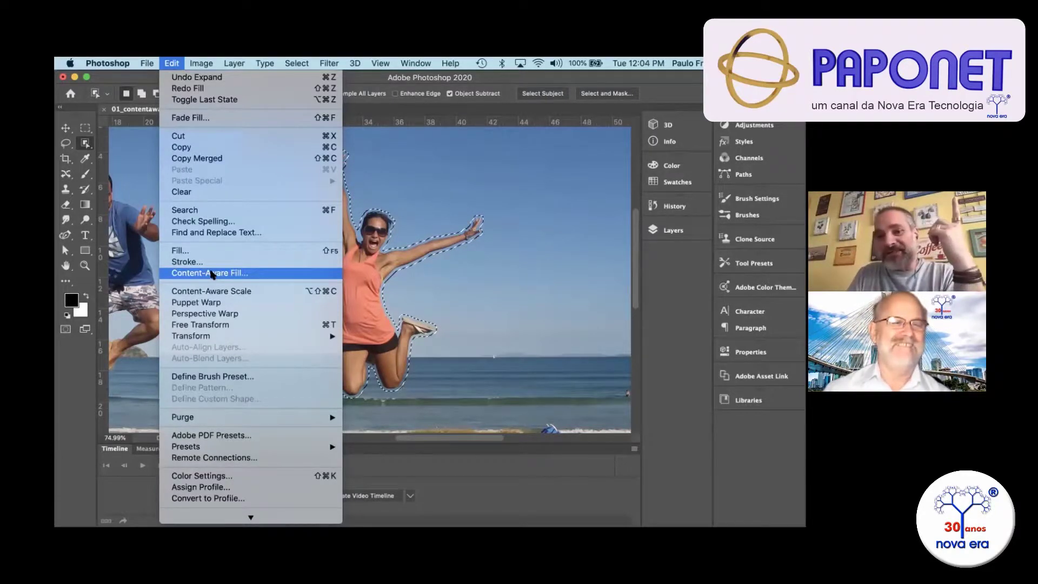
pyautogui.click(211, 273)
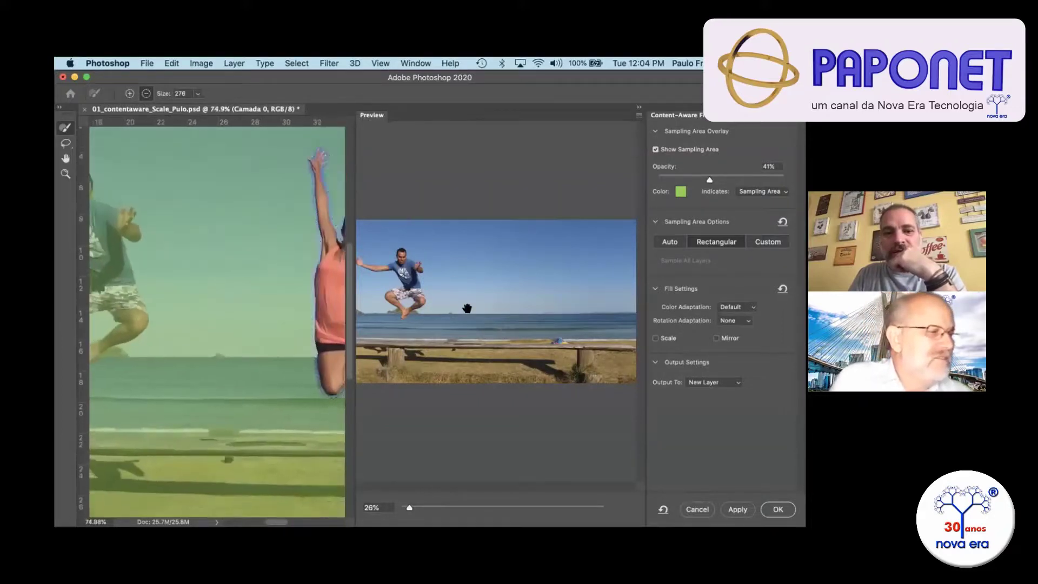
pyautogui.moveTo(409, 508); pyautogui.dragTo(454, 508)
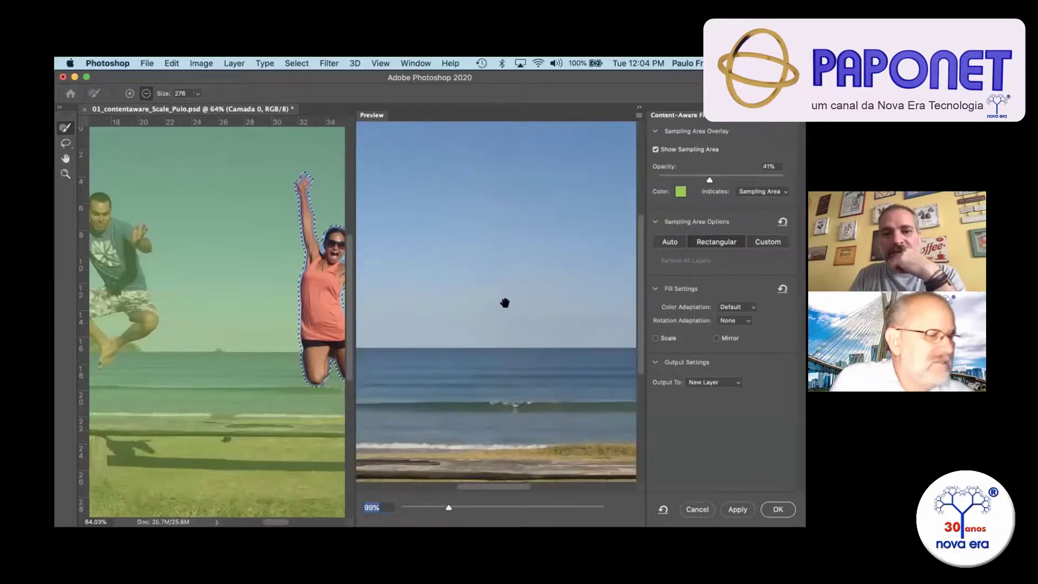
pyautogui.moveTo(479, 300); pyautogui.dragTo(469, 257)
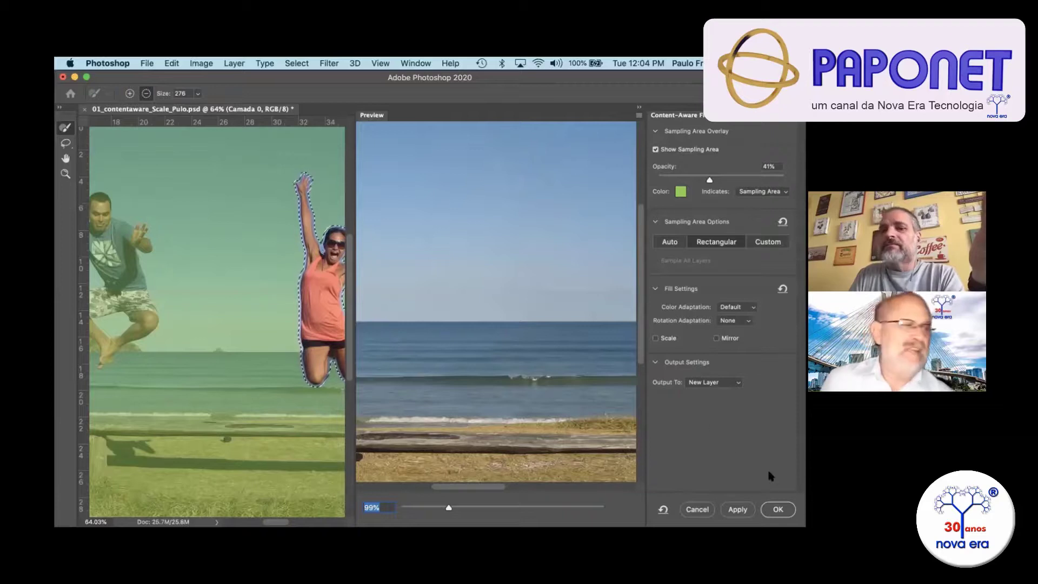
pyautogui.click(777, 509)
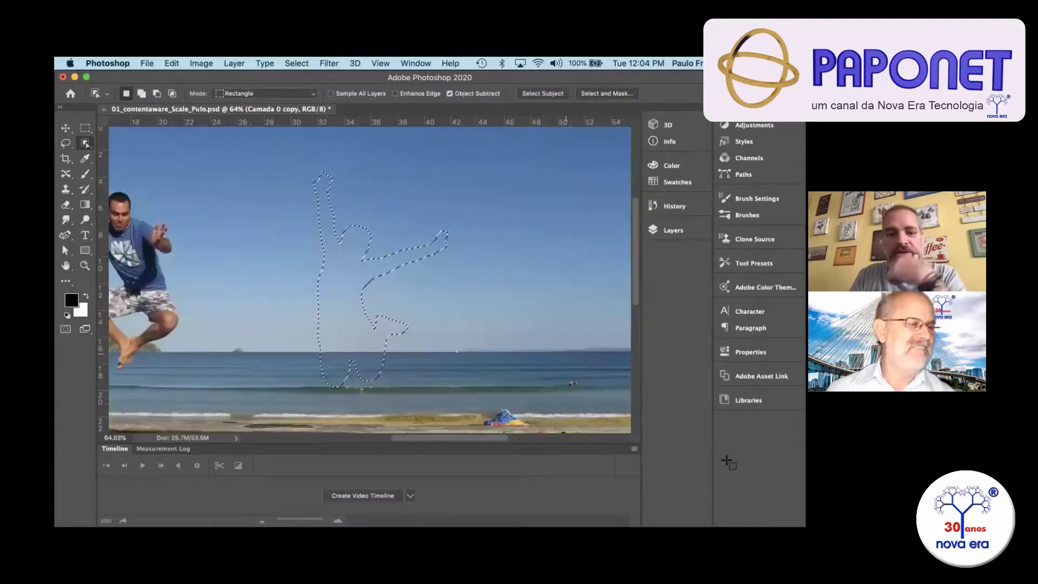
pyautogui.press('super+d')
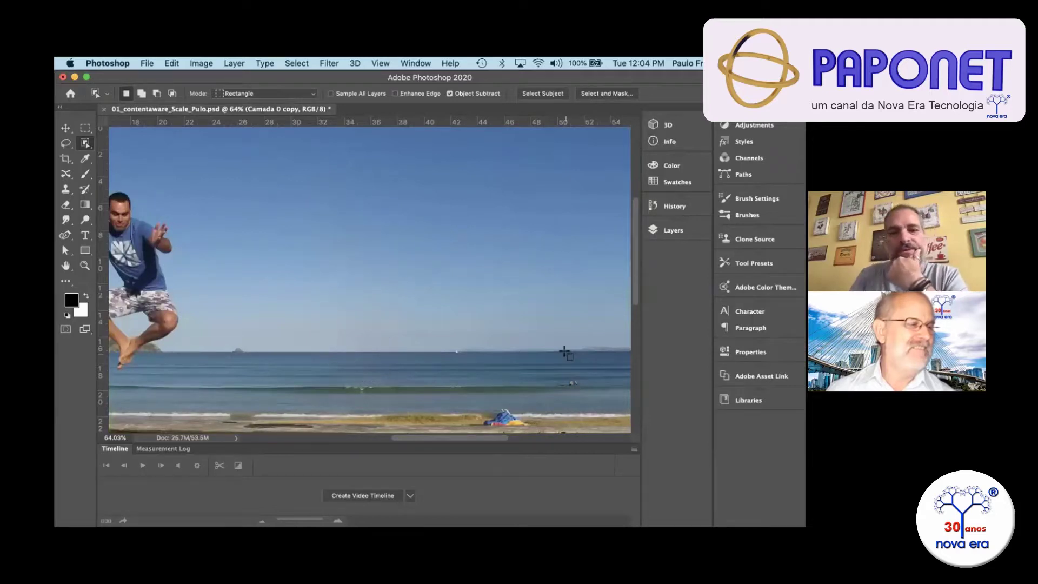